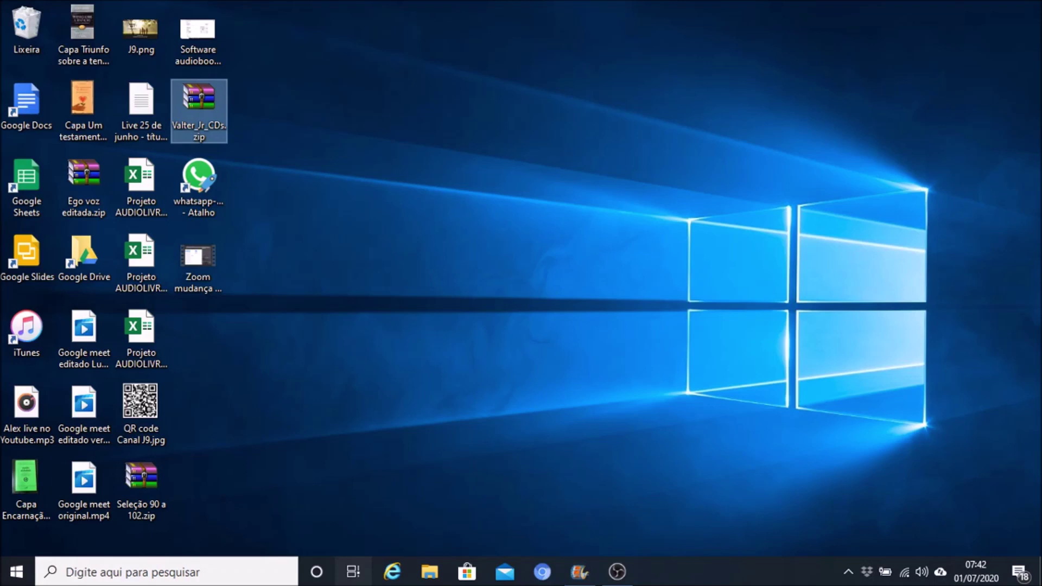
# - Delete the selected ZIP archive from the desktop
pyautogui.press('Delete')
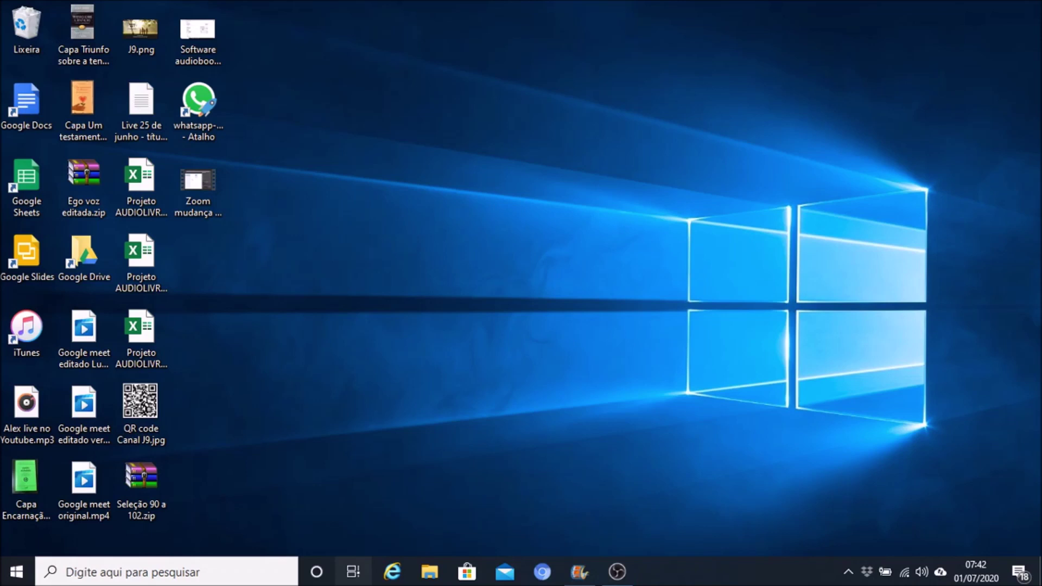
# - Exit the NVDA screen reader and open the Narrator page in Windows Settings
pyautogui.press('insert+q')
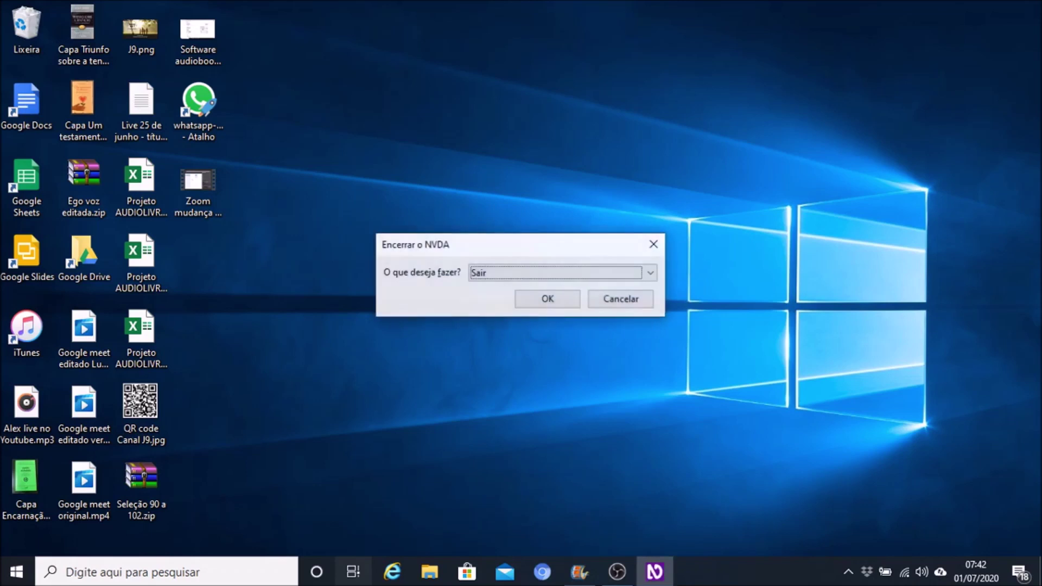
pyautogui.press('Return')
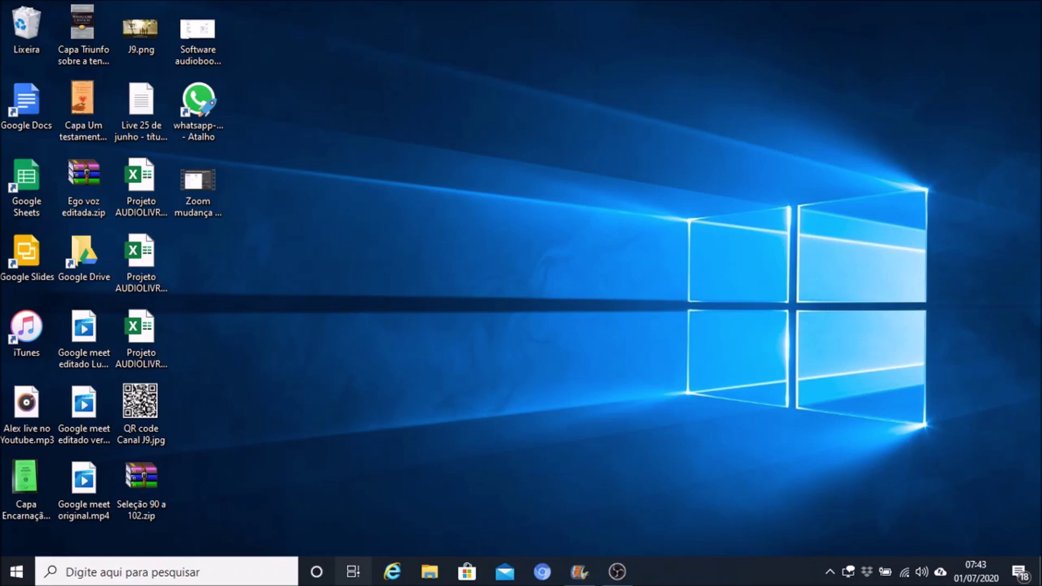
pyautogui.press('super+i')
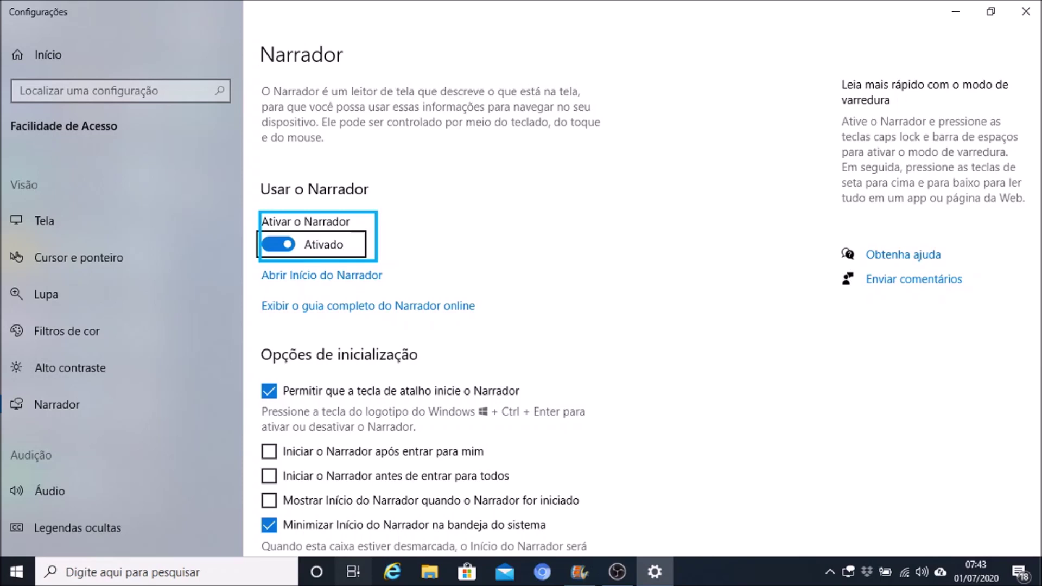
# - Examine the Narrator home and online guide links and each startup option, including starting before or after sign-in and minimizing to the system tray
pyautogui.press('Tab')
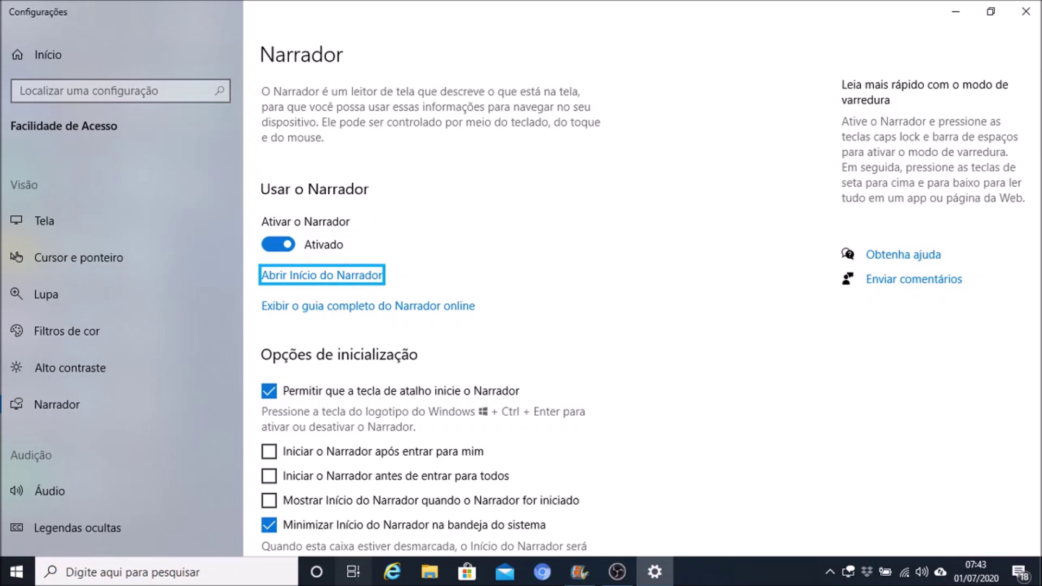
pyautogui.press('Tab')
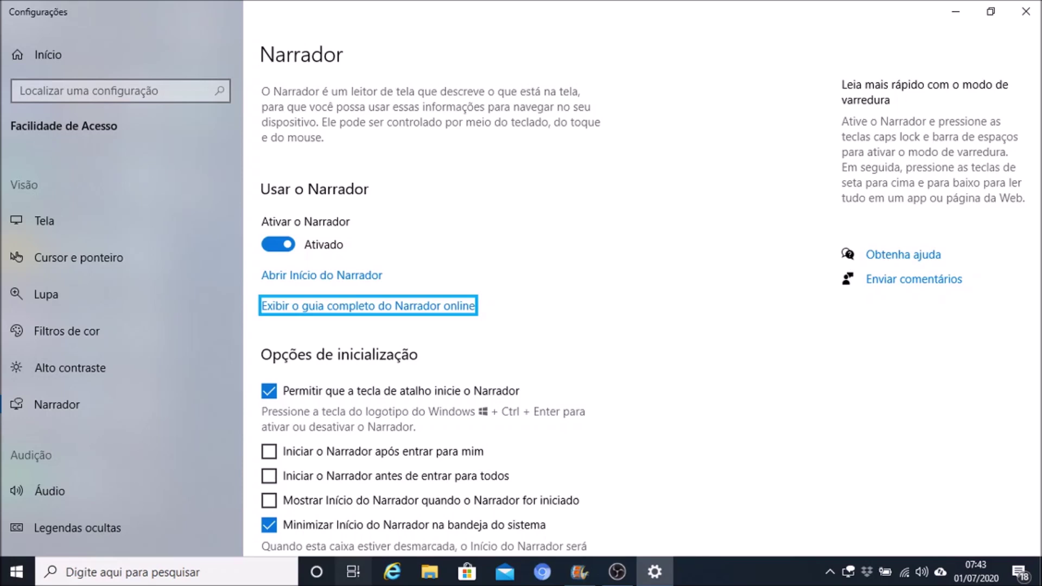
pyautogui.press('Tab')
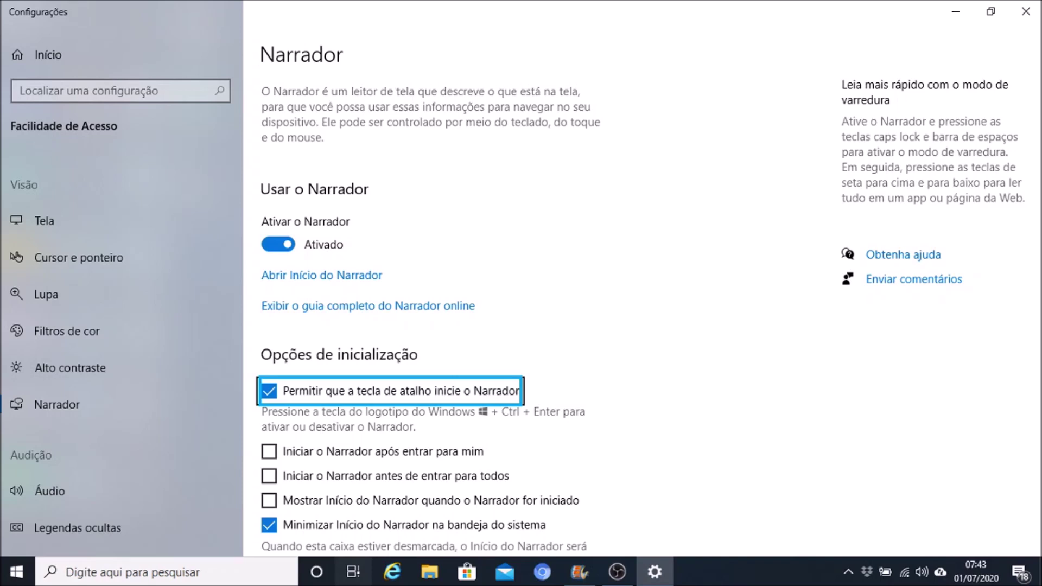
pyautogui.press('Tab')
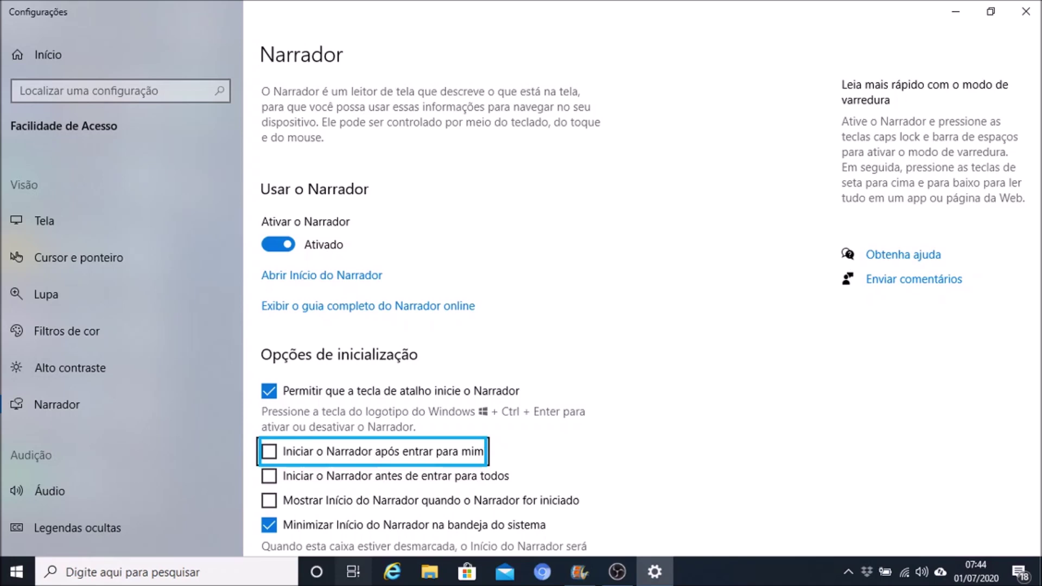
pyautogui.press('Tab')
pyautogui.hotkey('shift', 'Tab')
pyautogui.press('Tab')
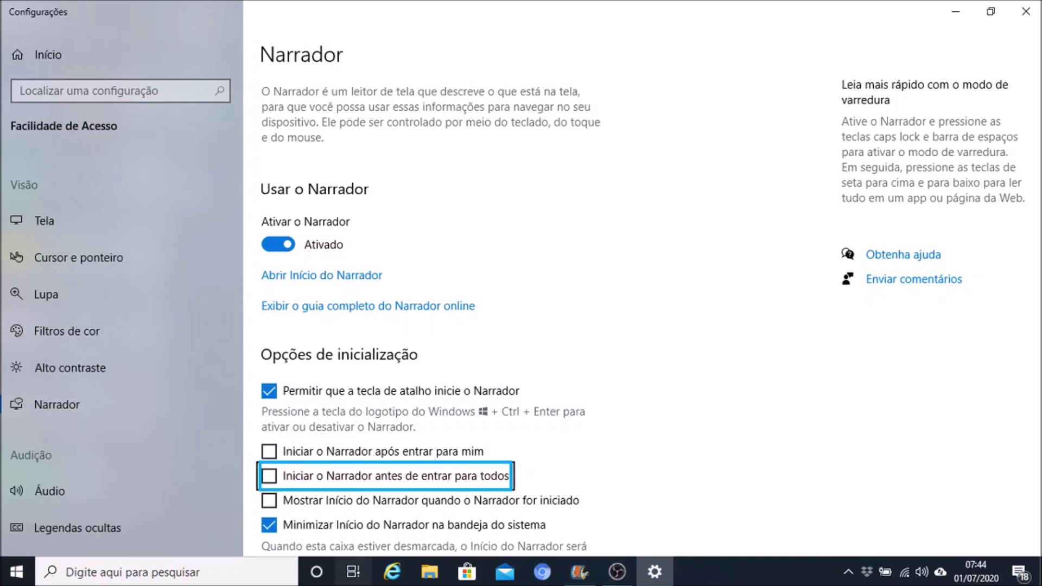
pyautogui.press('Tab')
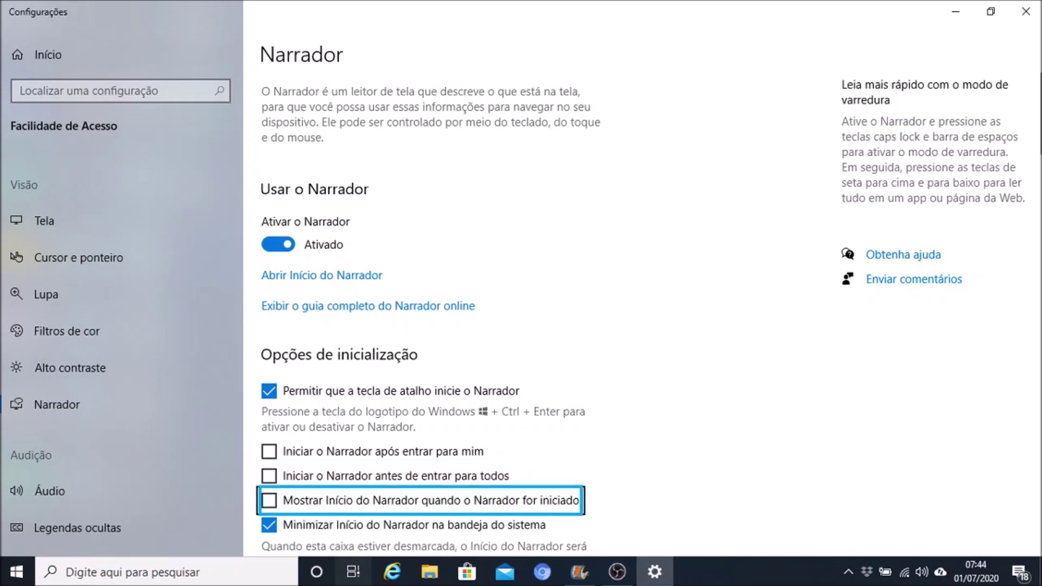
pyautogui.hotkey('shift', 'Tab')
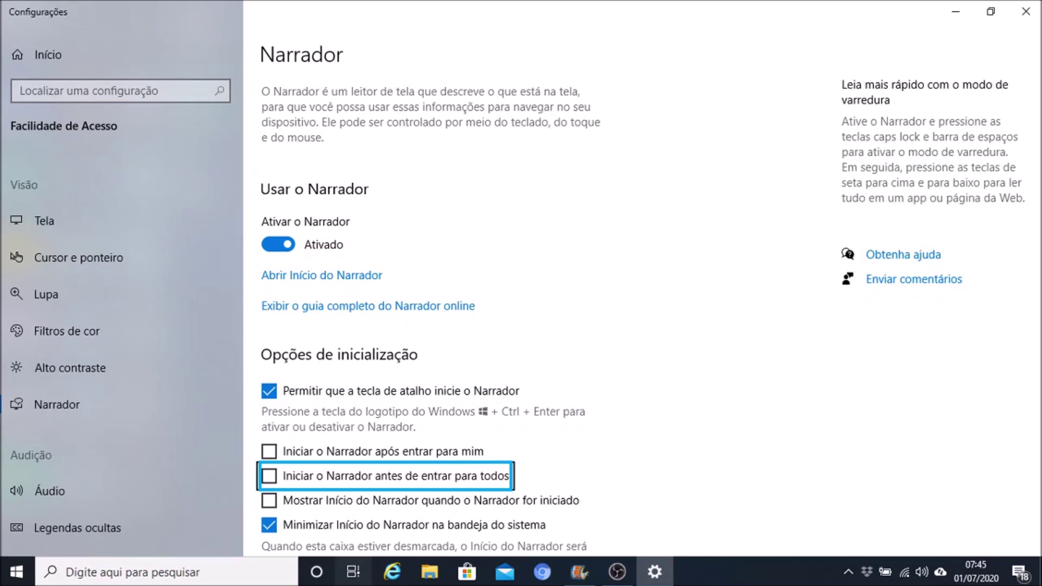
pyautogui.press('Tab')
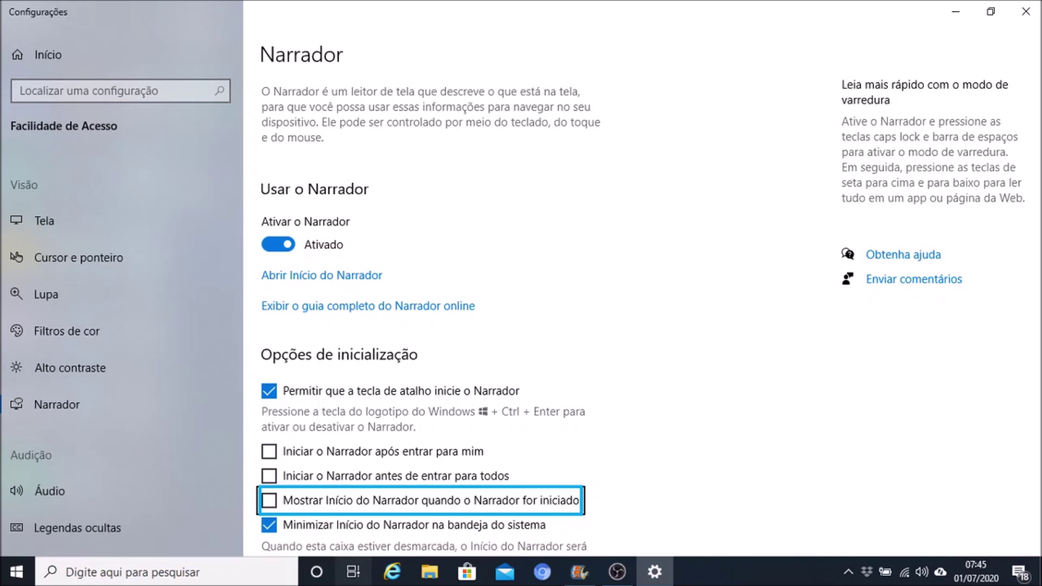
pyautogui.press('Tab')
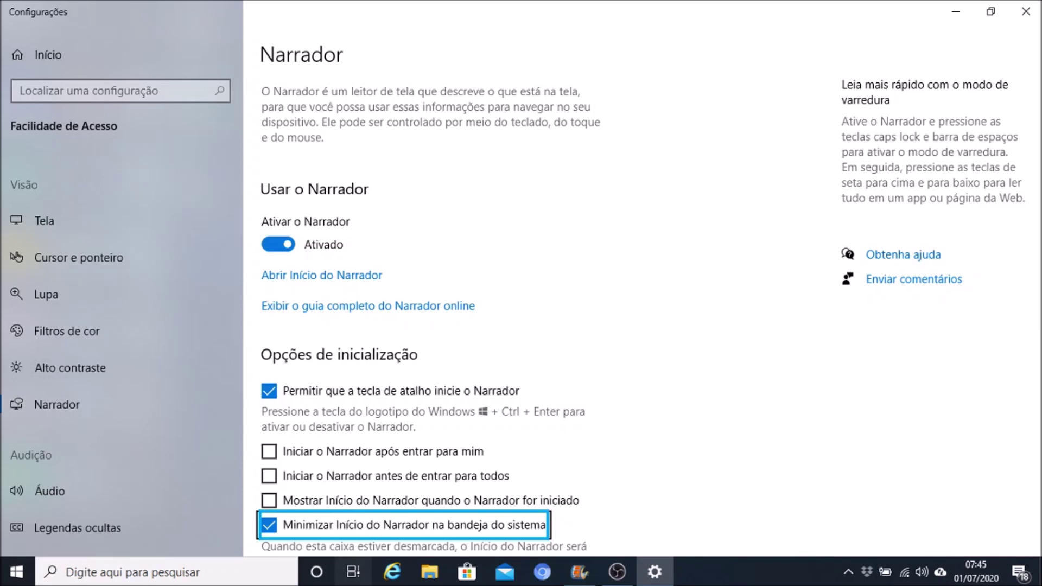
# - Try the Microsoft Zira Desktop and Microsoft Maria Desktop voices for Narrator and switch back to Microsoft Daniel
pyautogui.press('Tab')
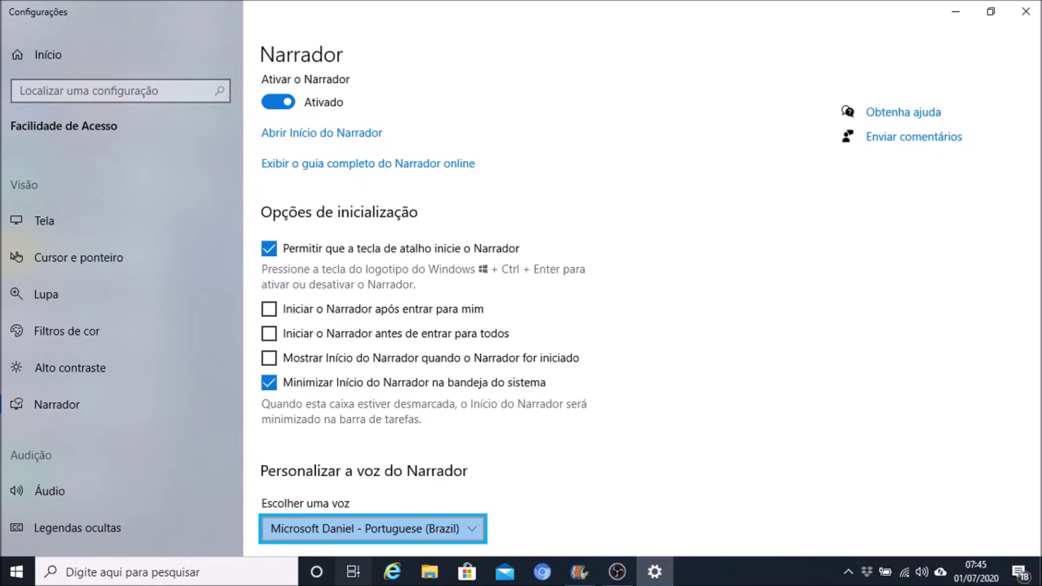
pyautogui.press('Down')
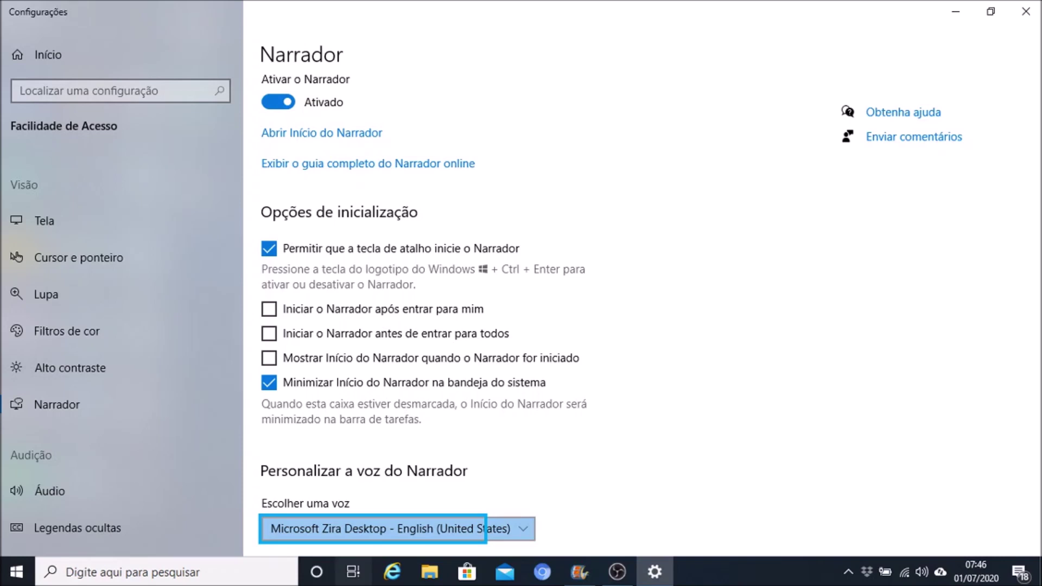
pyautogui.press('Down')
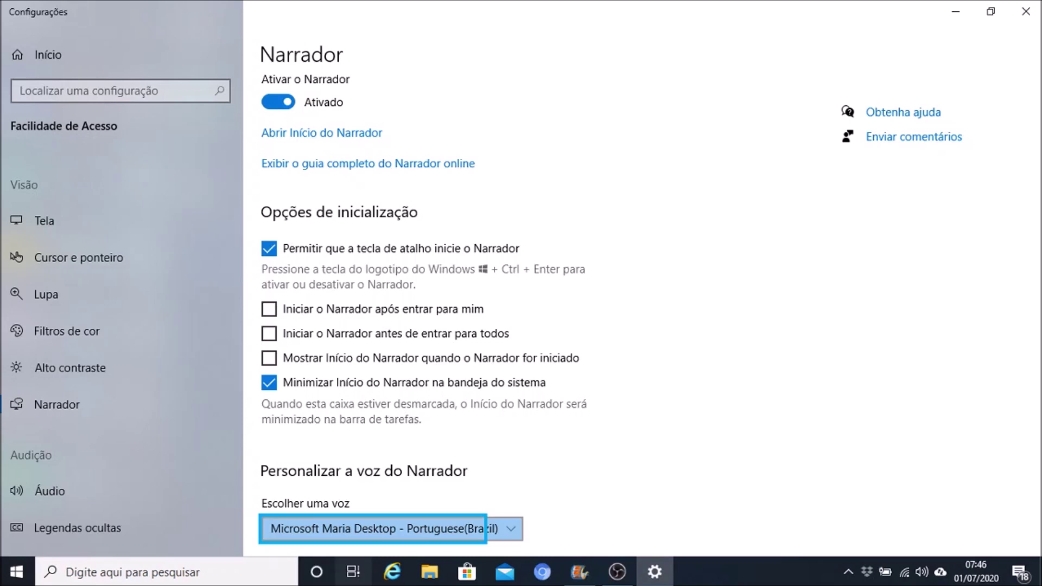
pyautogui.press('Up')
pyautogui.press('Up')
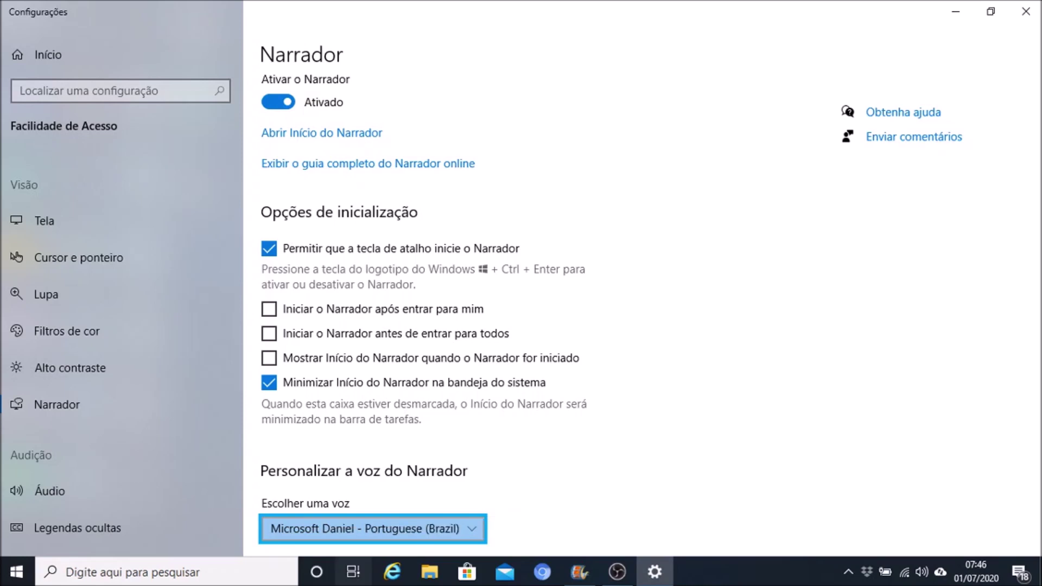
# - Try slower and faster Narrator voice speeds between 8 and 13 and return the speed to 10
pyautogui.press('Tab')
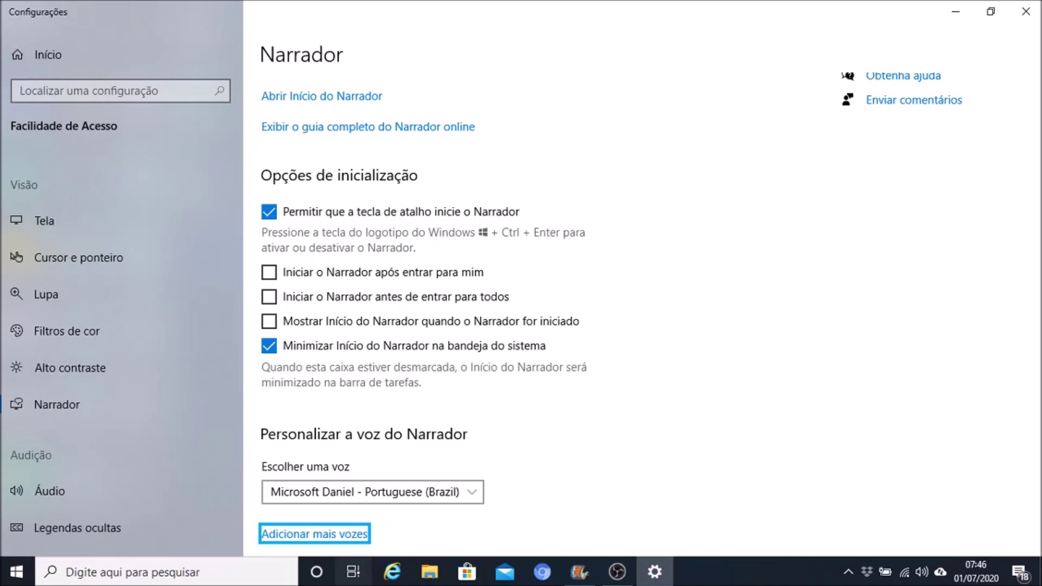
pyautogui.press('Tab')
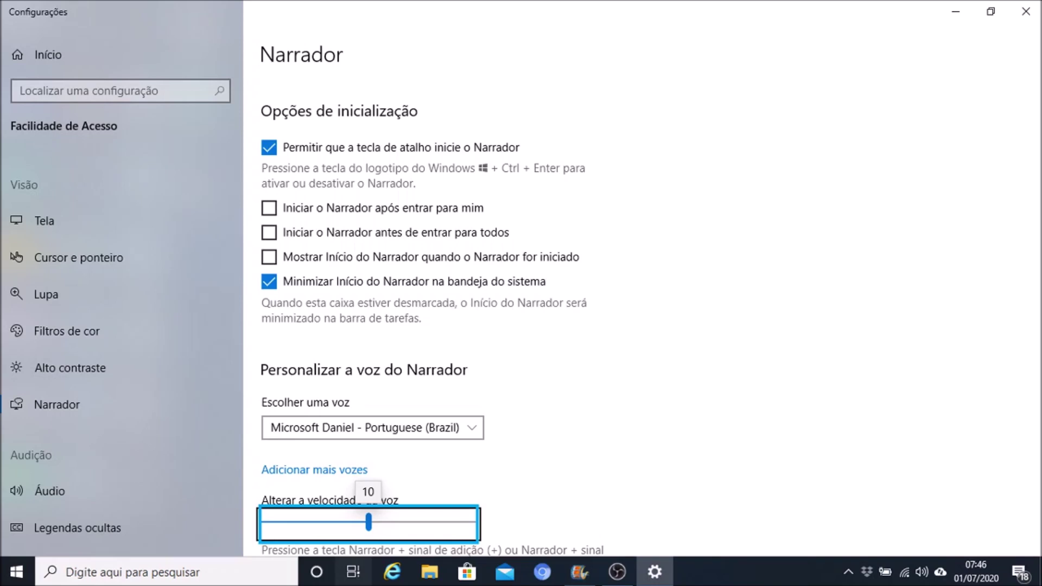
pyautogui.press('Left')
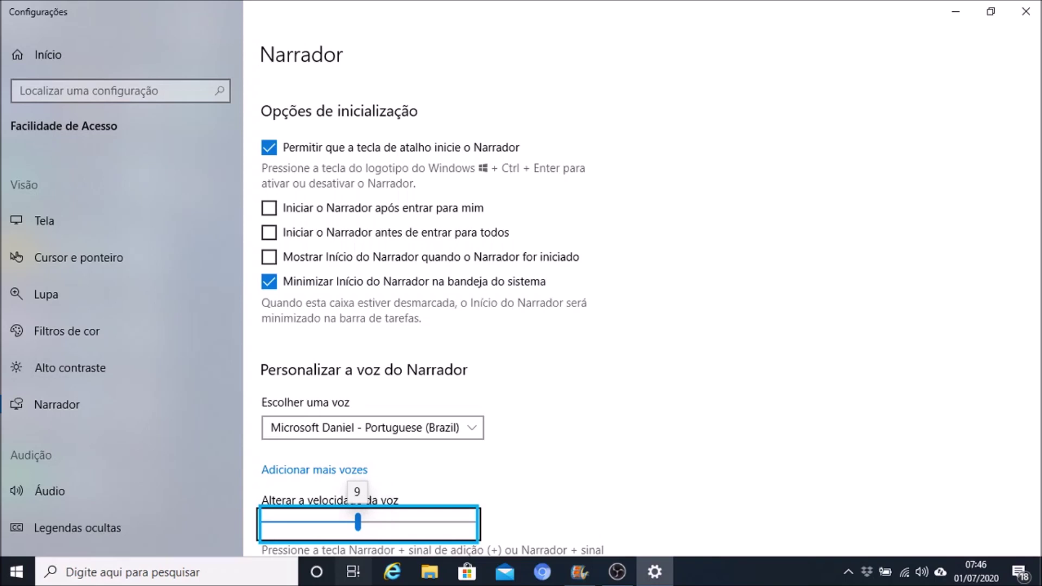
pyautogui.press('Left')
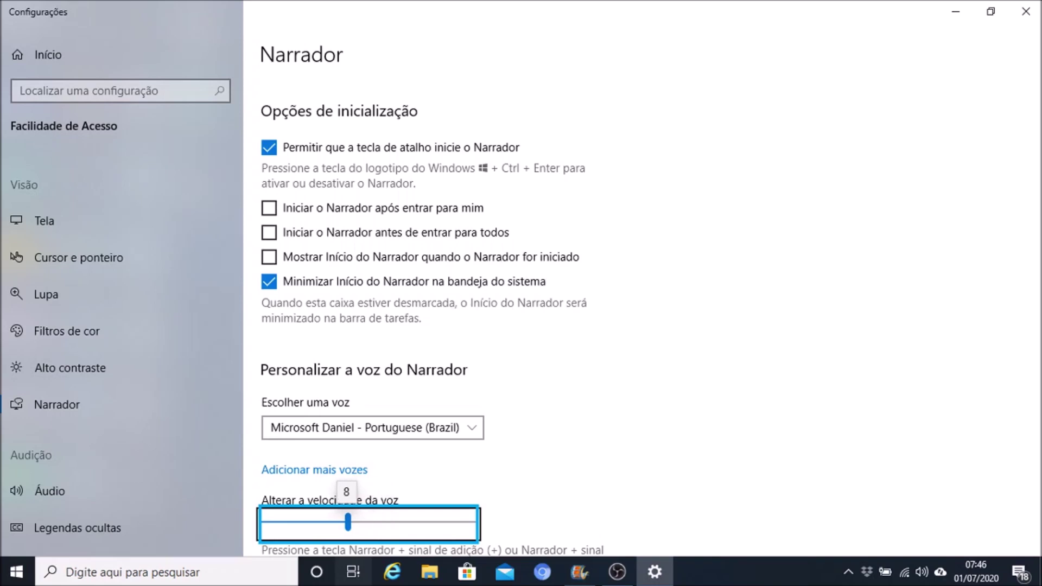
pyautogui.press('Right')
pyautogui.press('Right')
pyautogui.press('Right')
pyautogui.press('Right')
pyautogui.press('Right')
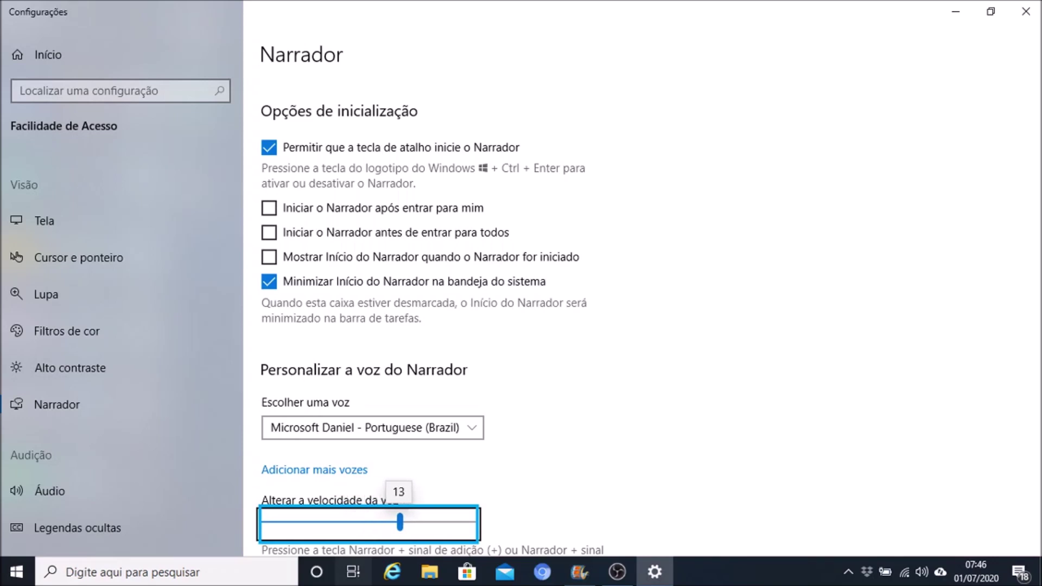
pyautogui.press('Left')
pyautogui.press('Left')
pyautogui.press('Left')
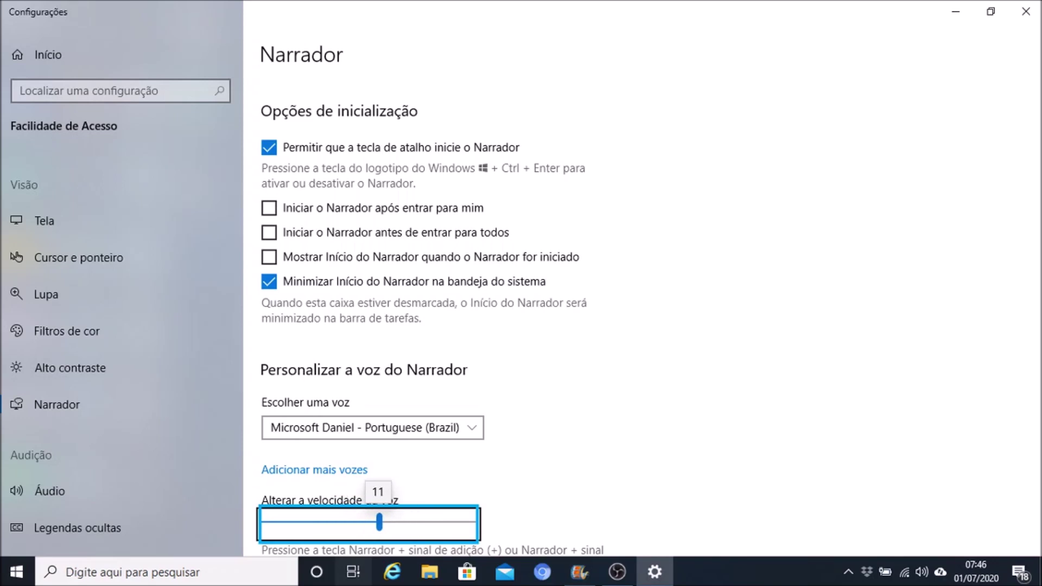
# - Try lower and higher values for the Narrator voice pitch, starting with 8, and return it to 10
pyautogui.press('Tab')
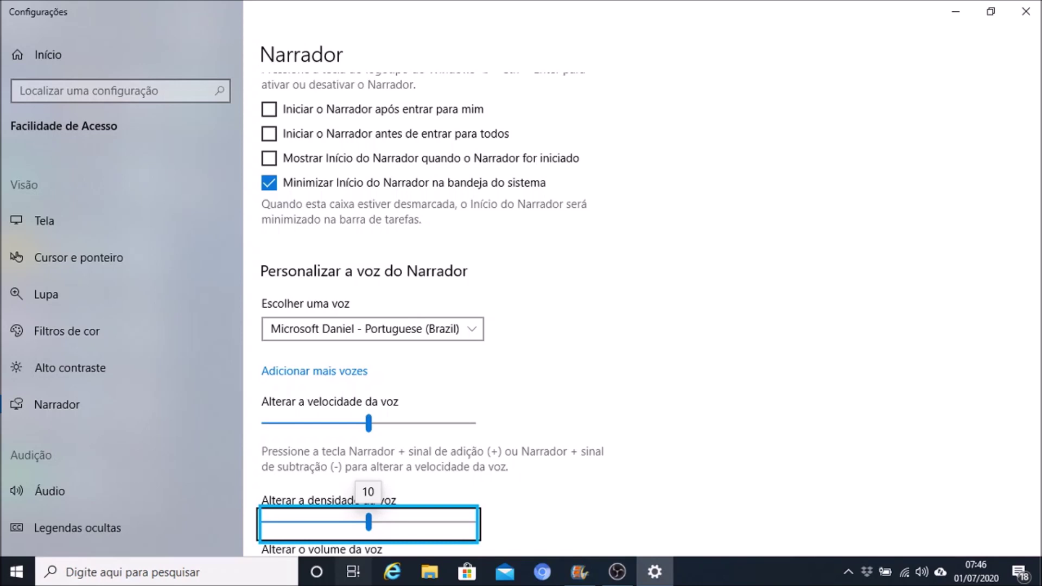
pyautogui.press('Left')
pyautogui.press('Left')
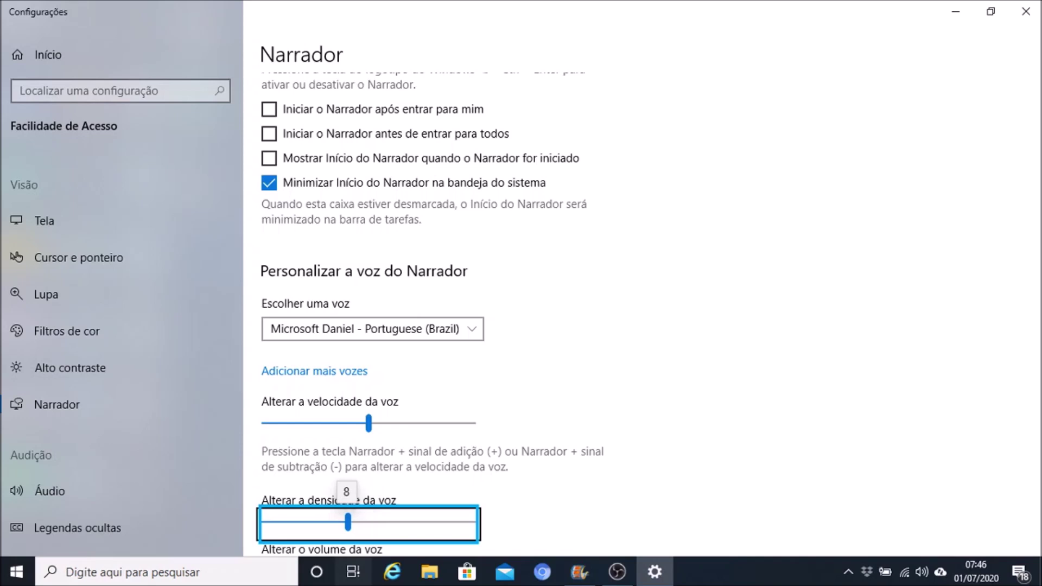
pyautogui.press('Right')
pyautogui.press('Right')
pyautogui.press('Right')
pyautogui.press('Right')
pyautogui.press('Left')
pyautogui.press('Left')
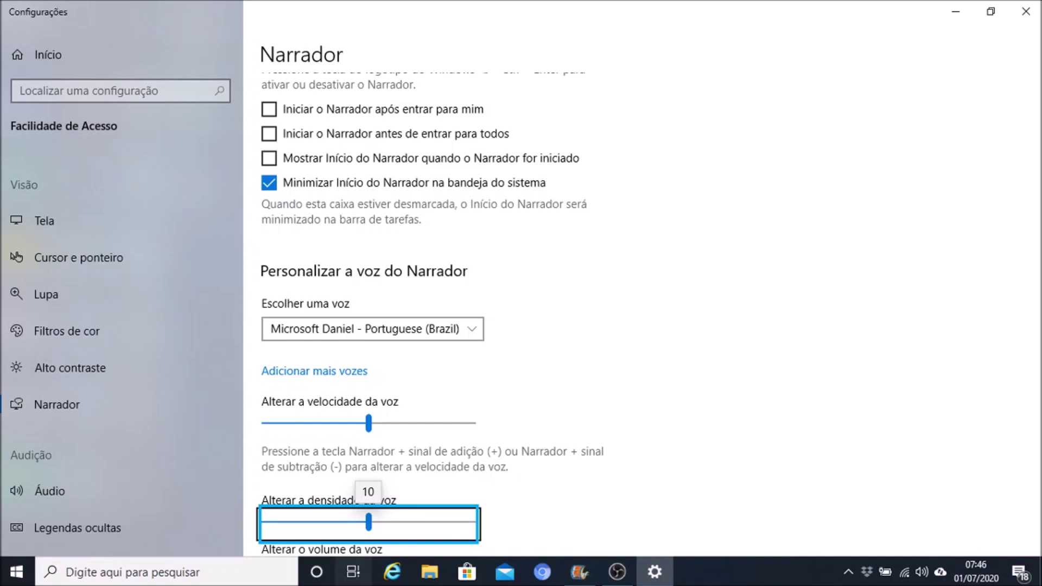
# - Set the Narrator voice volume to 60
pyautogui.press('Tab')
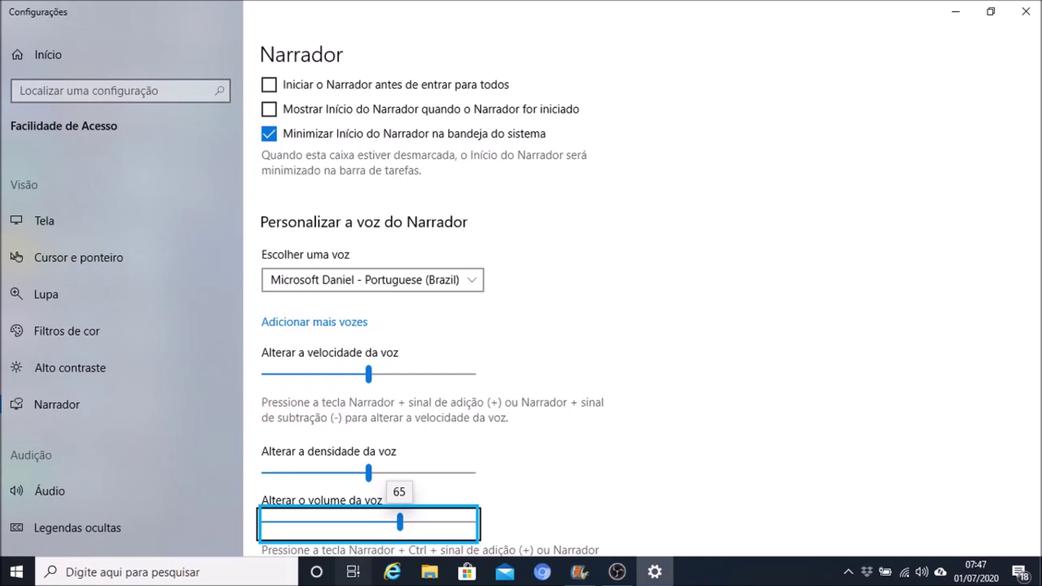
pyautogui.press('Left')
pyautogui.press('Left')
pyautogui.press('Left')
pyautogui.press('Left')
pyautogui.press('Left')
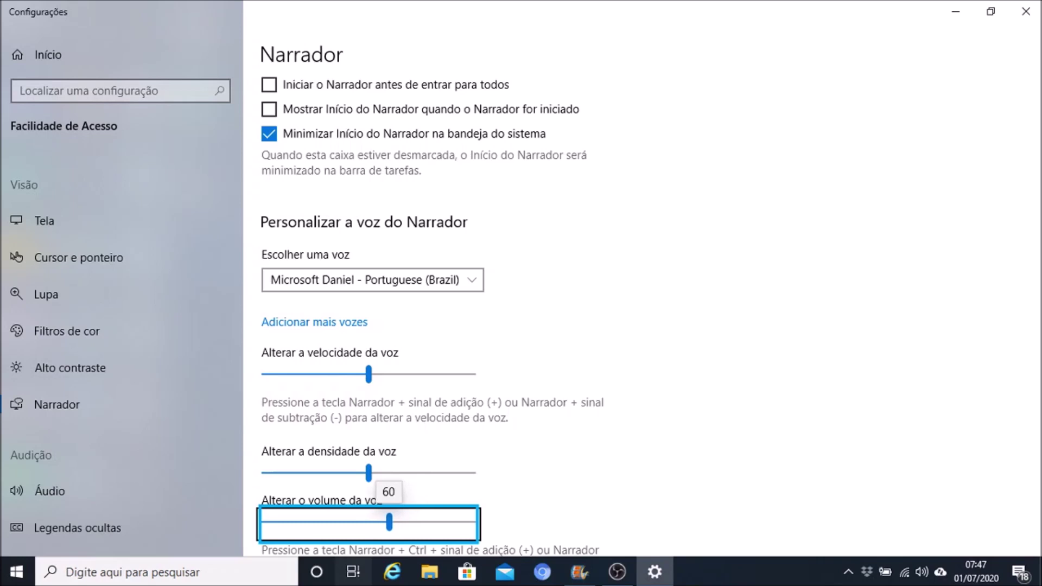
# - Review the Narrator options for other apps' volume, audio output device, text and control detail level, formatted-text emphasis, phonetics and punctuation pauses
pyautogui.press('Tab')
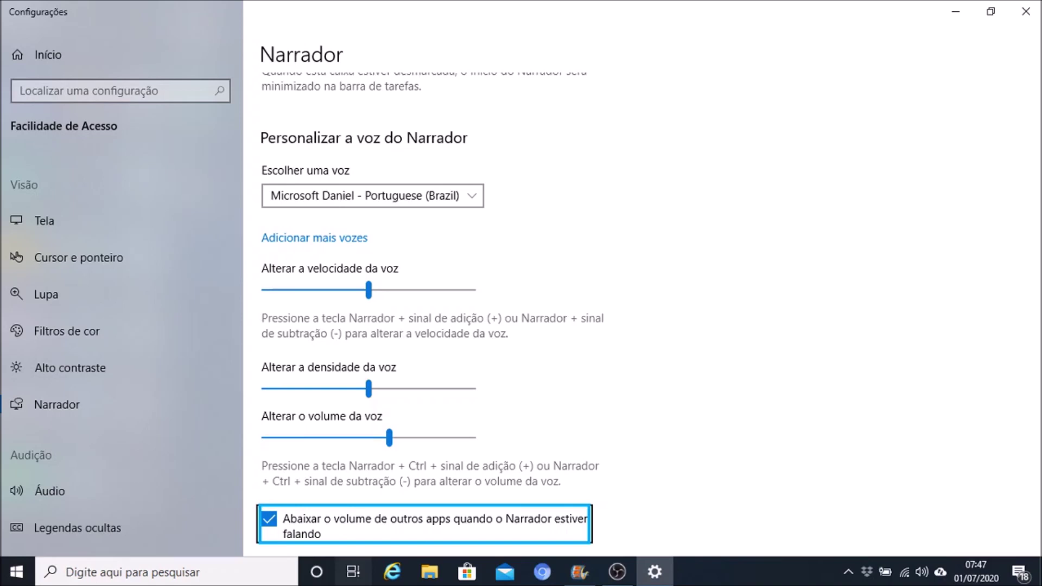
pyautogui.press('Tab')
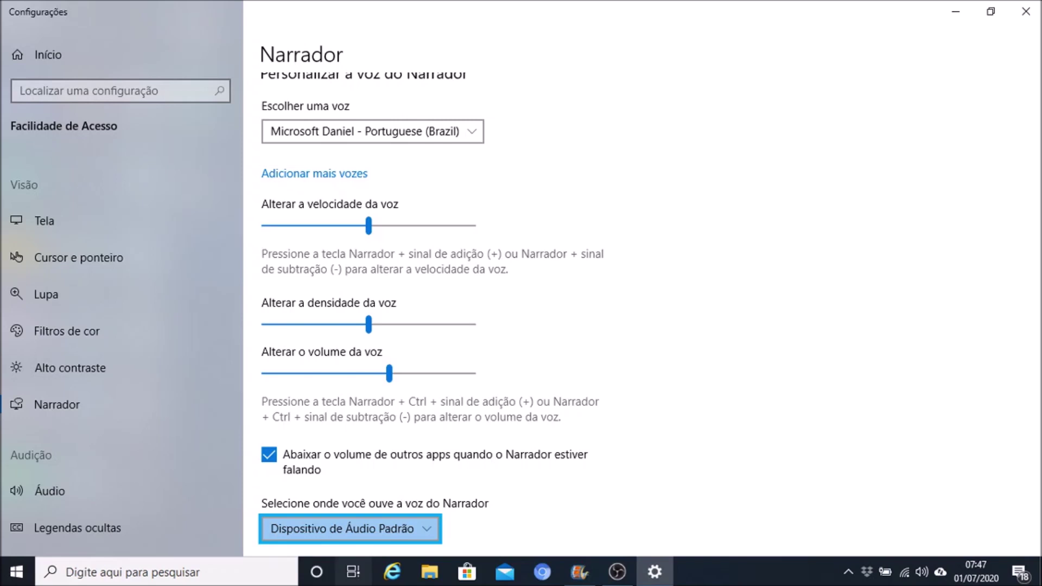
pyautogui.press('Tab')
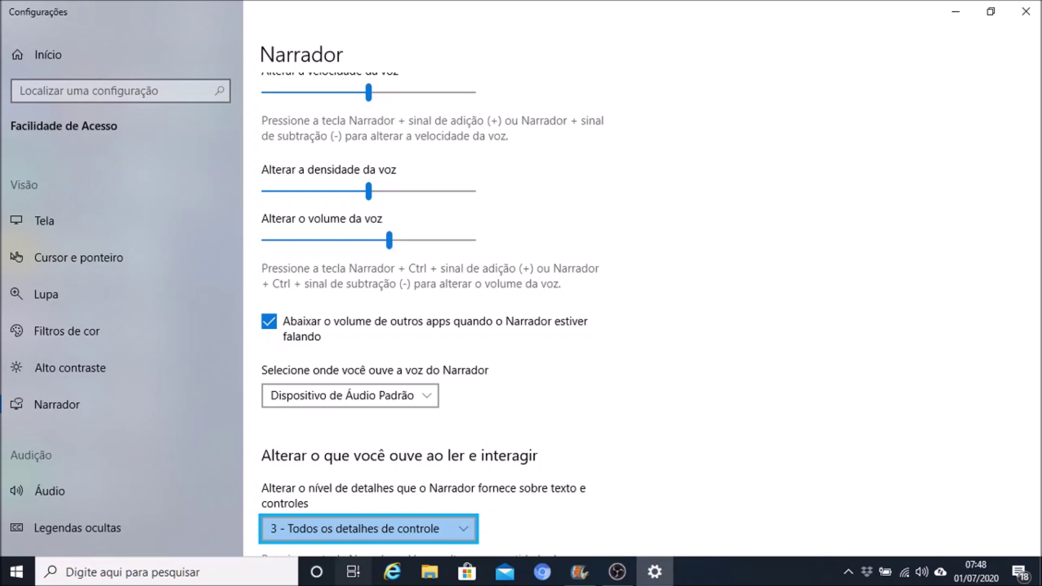
pyautogui.press('Tab')
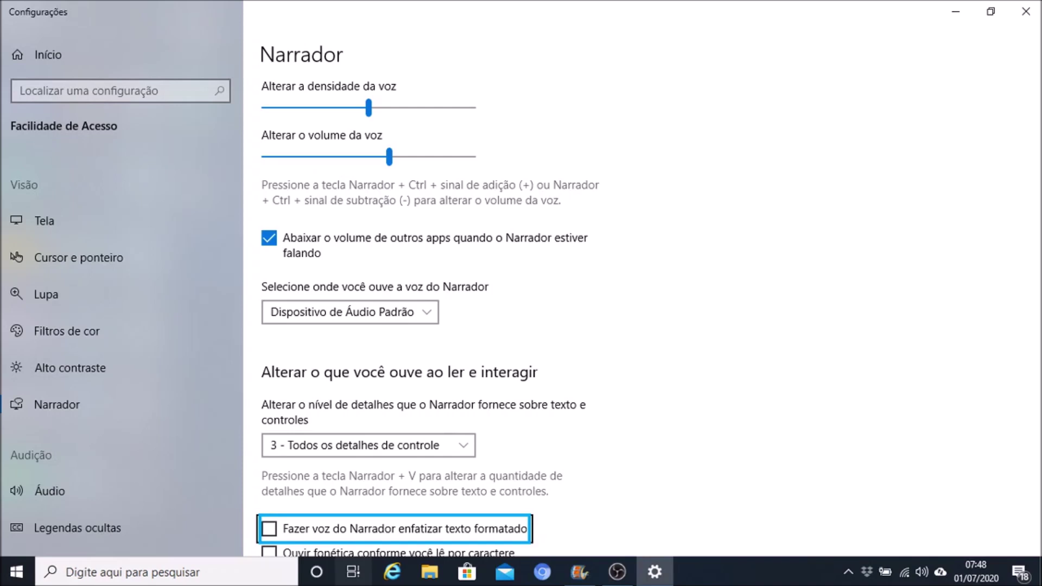
pyautogui.press('Tab')
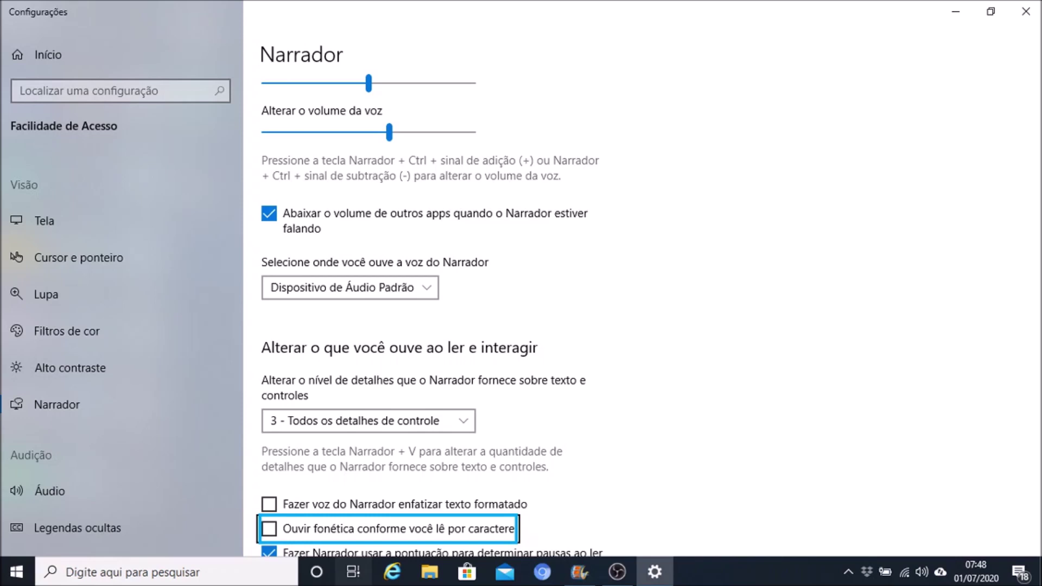
pyautogui.press('Tab')
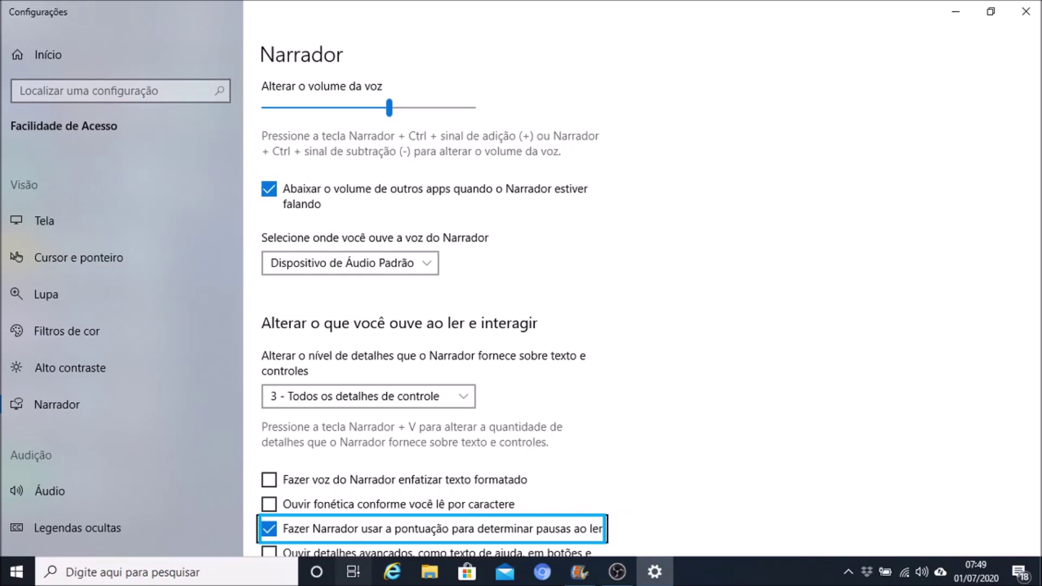
# - Review the Narrator options for advanced control details, context level, detail timing, interaction hints, failed-action announcements and audio cues
pyautogui.press('Tab')
pyautogui.press('Tab')
pyautogui.press('Tab')
pyautogui.press('Tab')
pyautogui.press('Tab')
pyautogui.press('Tab')
# - Review the Narrator typing feedback options for characters, words, function, navigation, toggle and modifier keys, and Caps Lock warnings
pyautogui.press('Tab')
pyautogui.press('Tab')
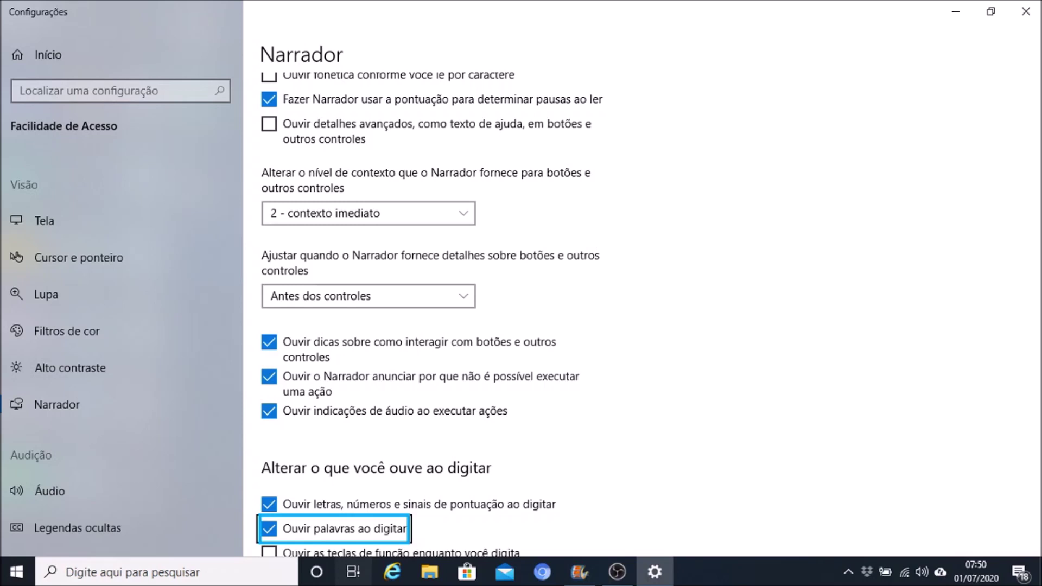
pyautogui.press('Tab')
pyautogui.press('Tab')
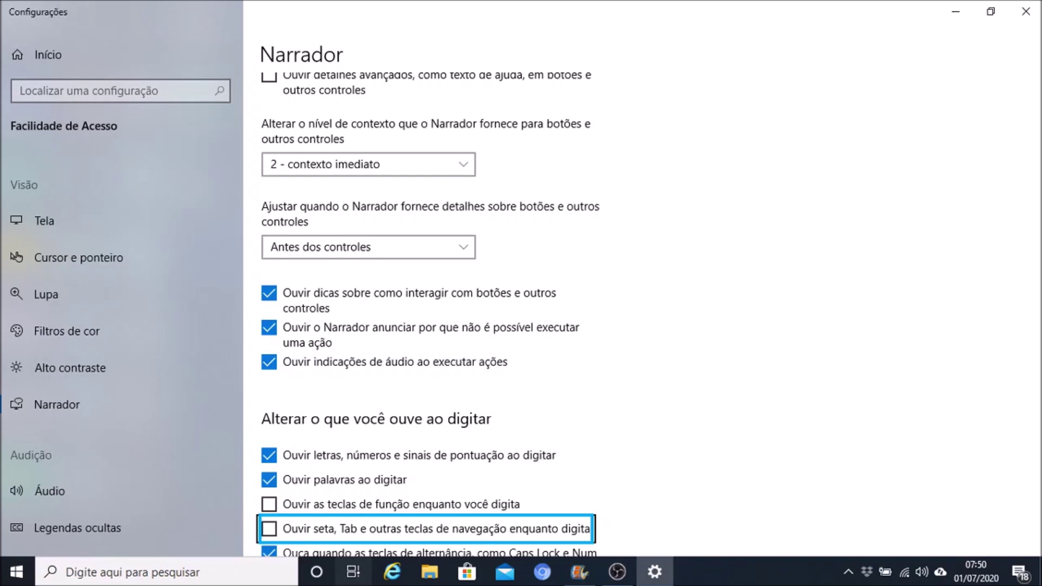
pyautogui.press('Tab')
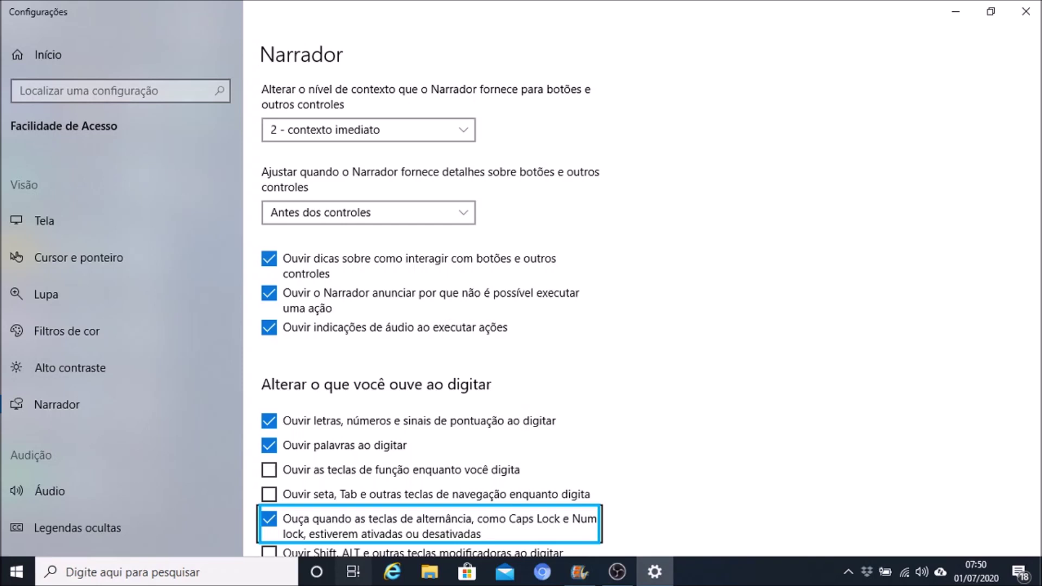
pyautogui.press('Tab')
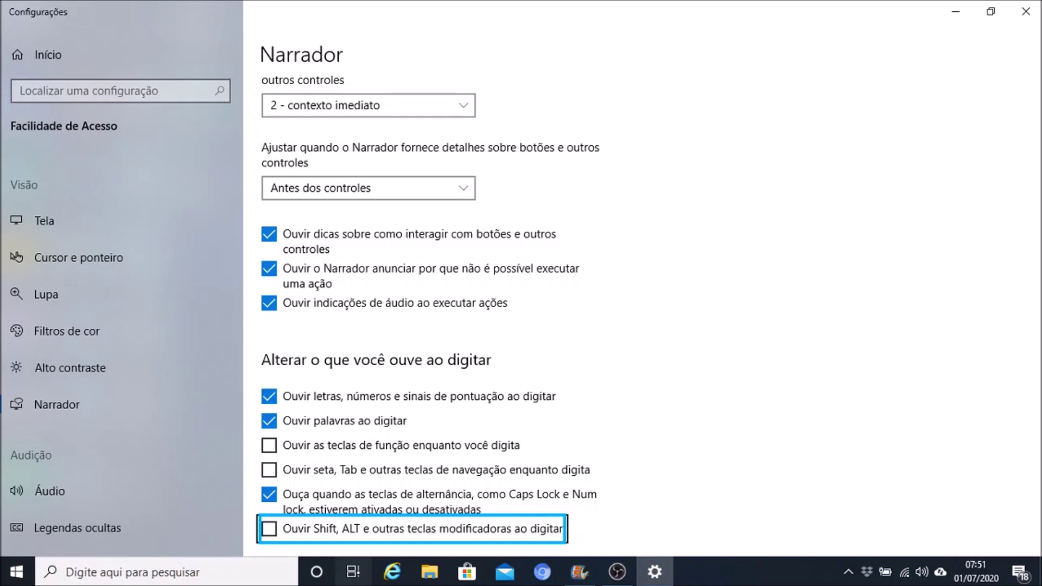
pyautogui.press('Tab')
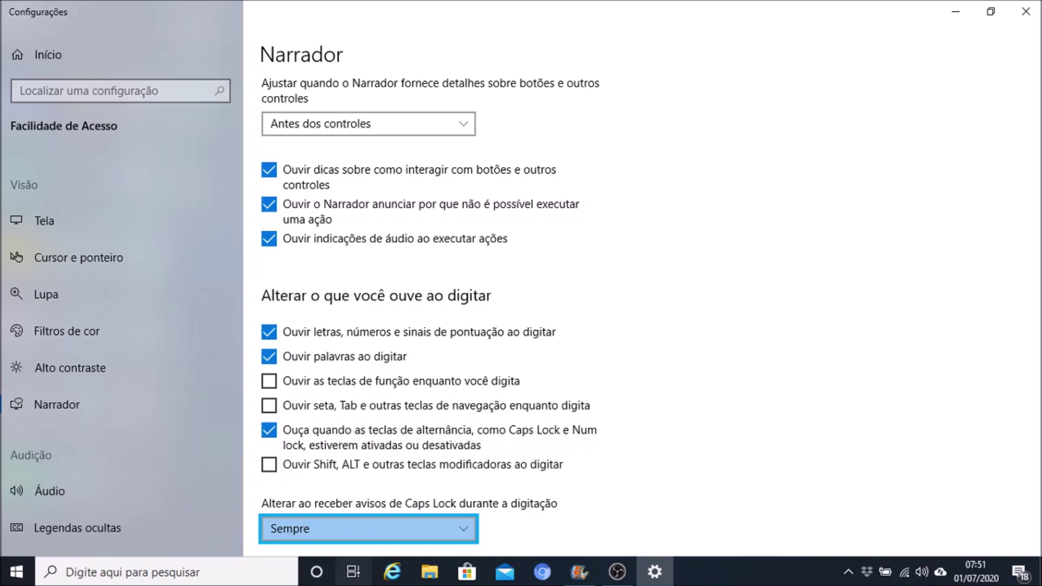
# - Review the Narrator keyboard settings for layout, modifier key, Narrator key lock, virtual keyboard activation and custom keyboard commands
pyautogui.press('Tab')
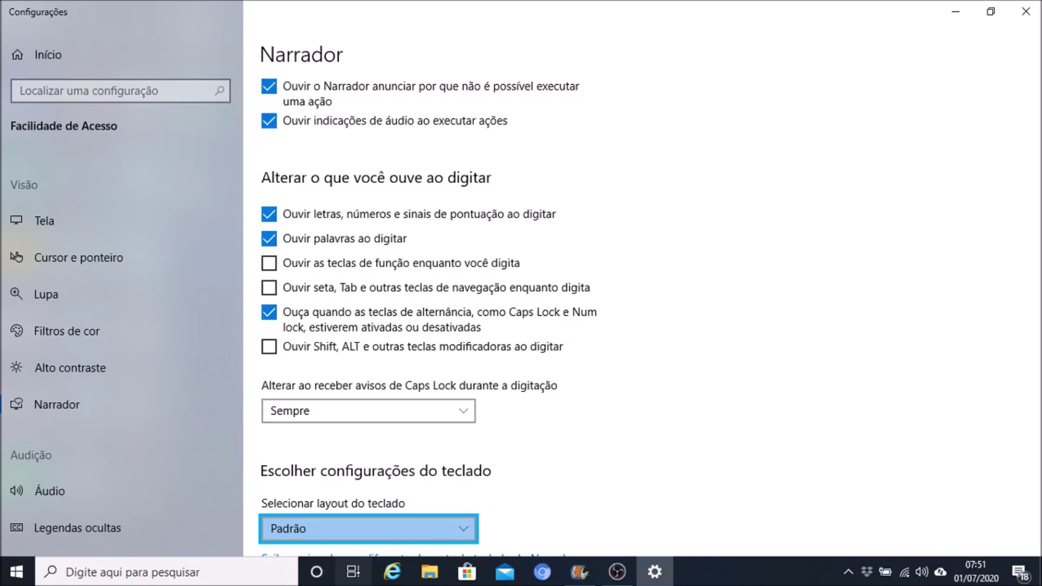
pyautogui.press('Tab')
pyautogui.press('Tab')
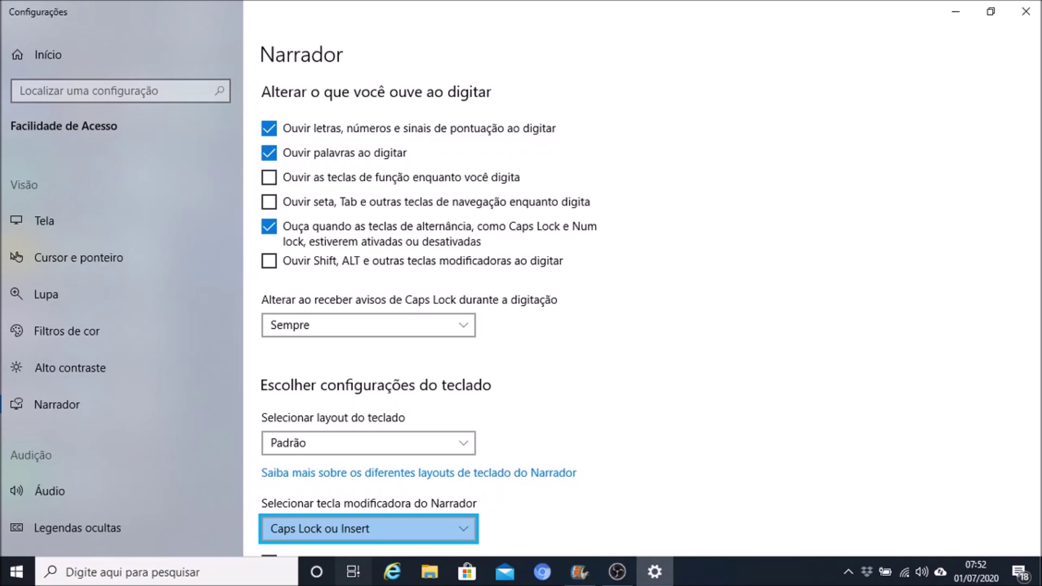
pyautogui.press('Tab')
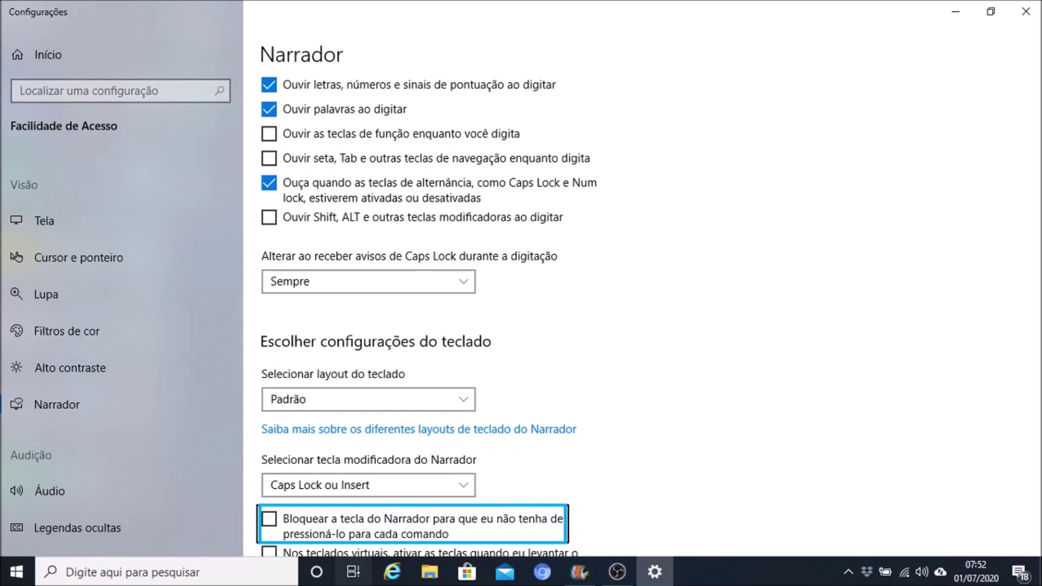
pyautogui.press('Tab')
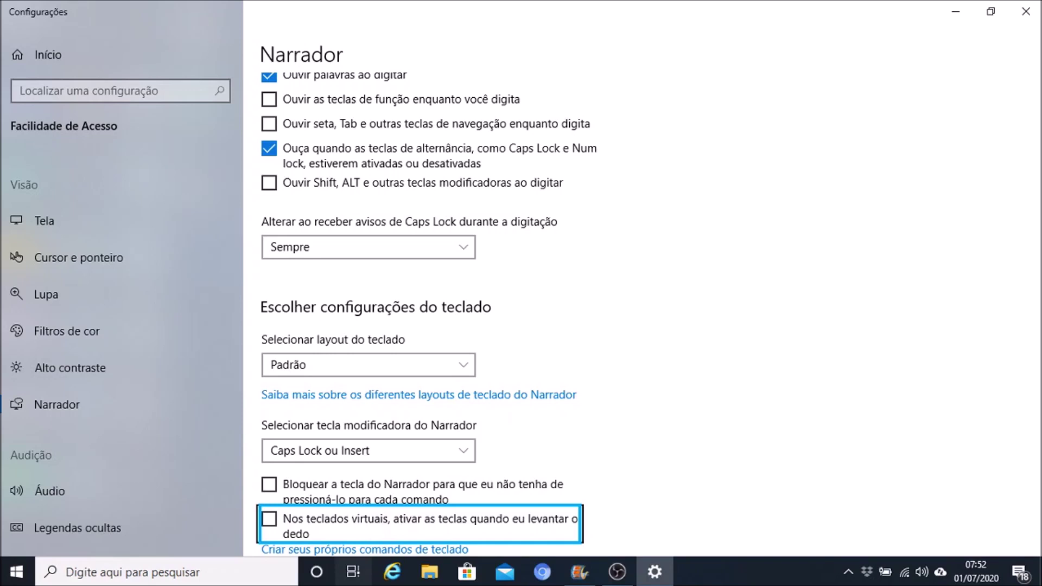
pyautogui.press('Tab')
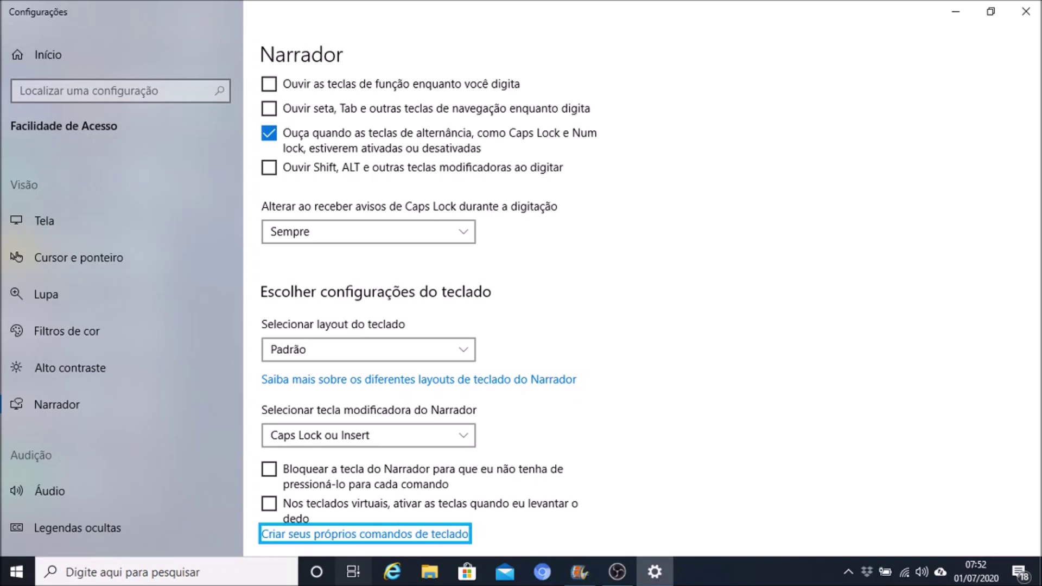
# - Review the Narrator cursor options, including its display, text following, focus synchronization, mouse interaction and navigation mode, and continue to the Braille section
pyautogui.press('Tab')
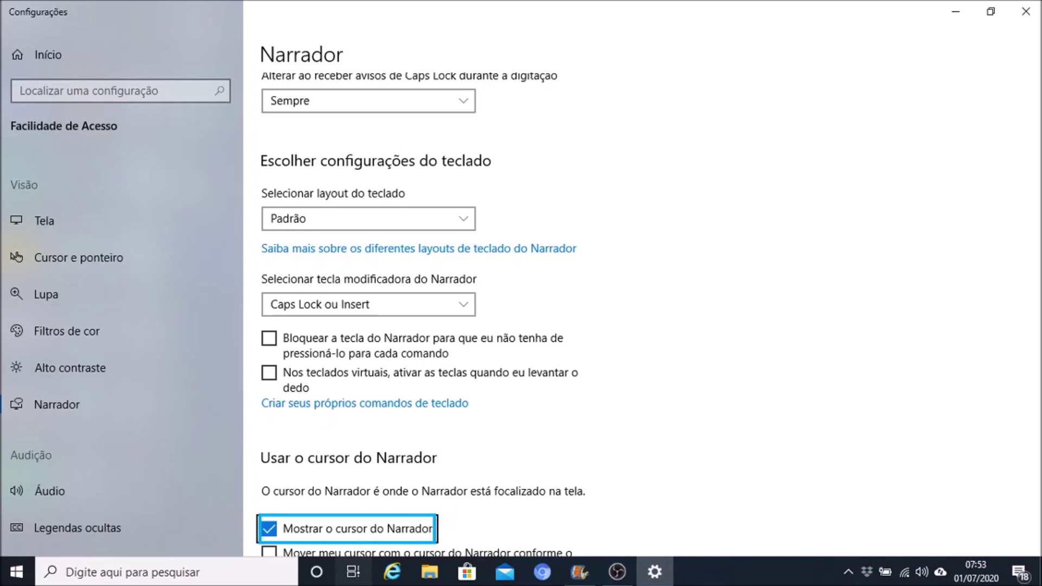
pyautogui.press('Tab')
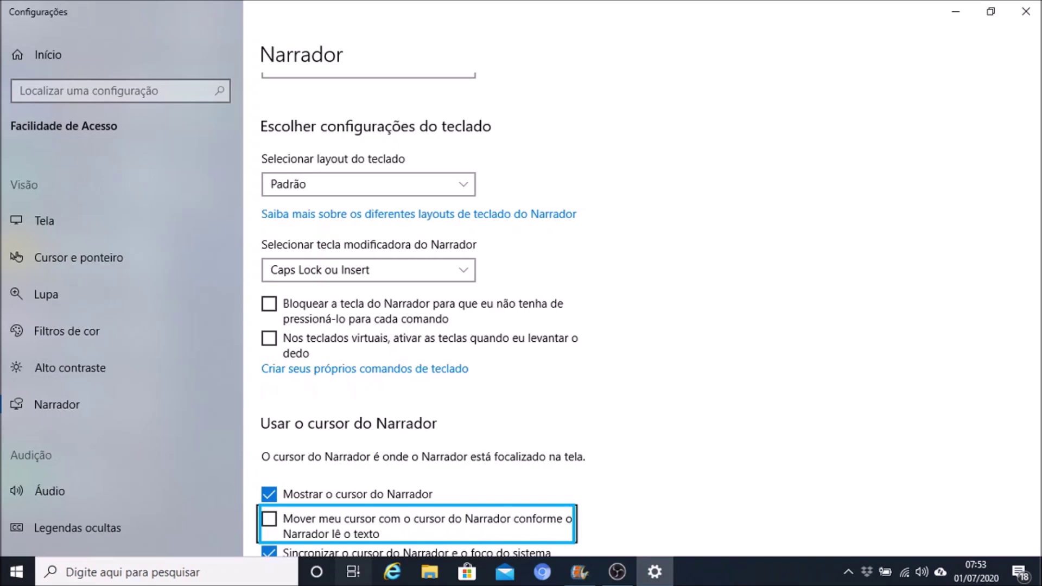
pyautogui.press('Tab')
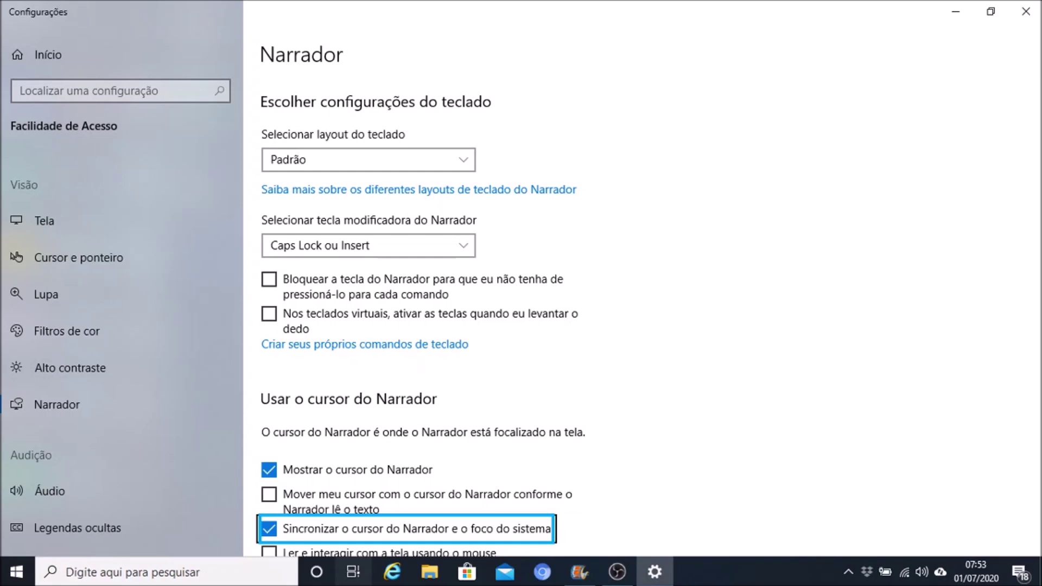
pyautogui.press('Tab')
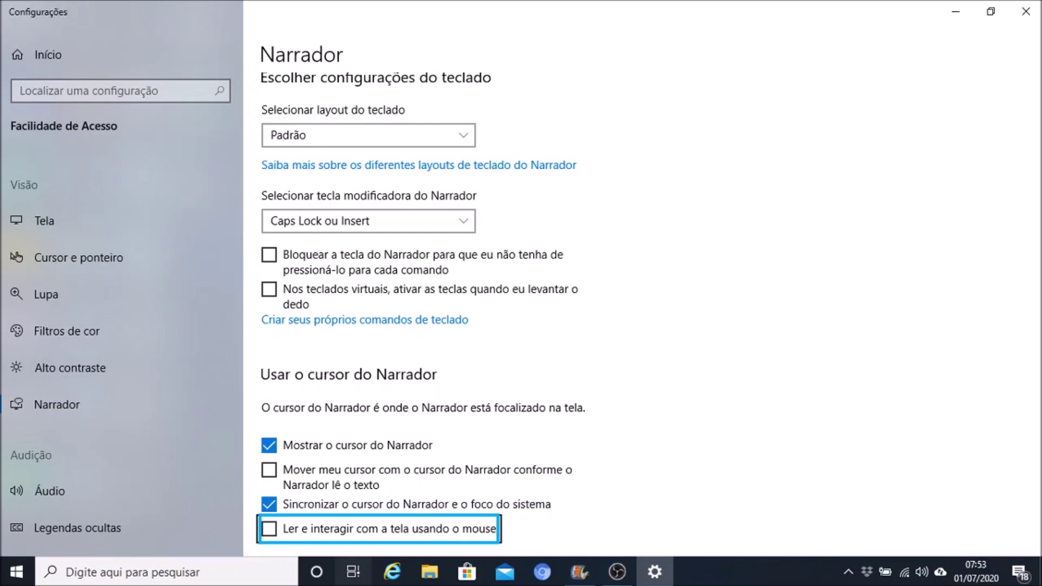
pyautogui.press('Tab')
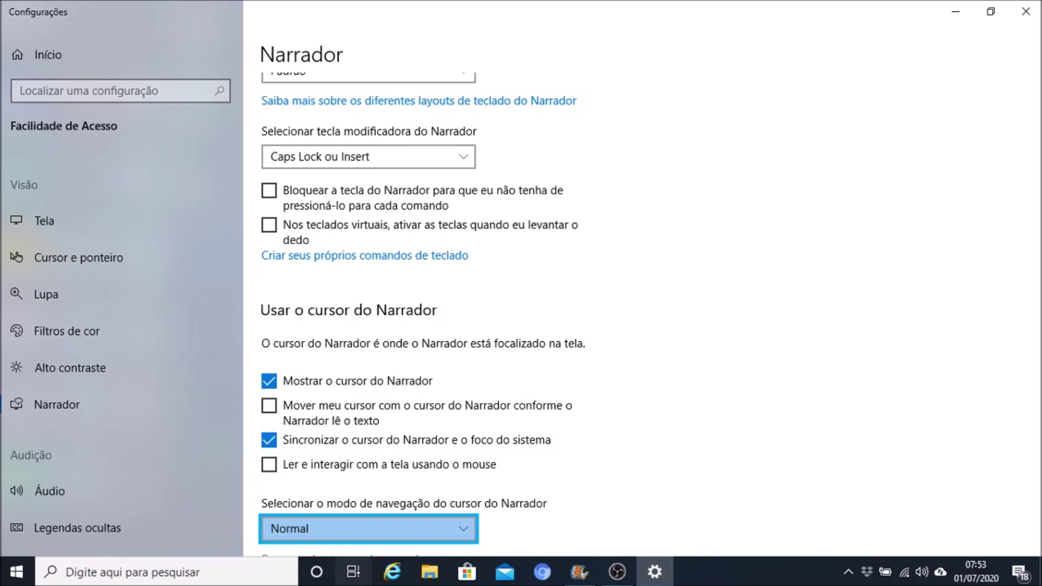
pyautogui.press('Tab')
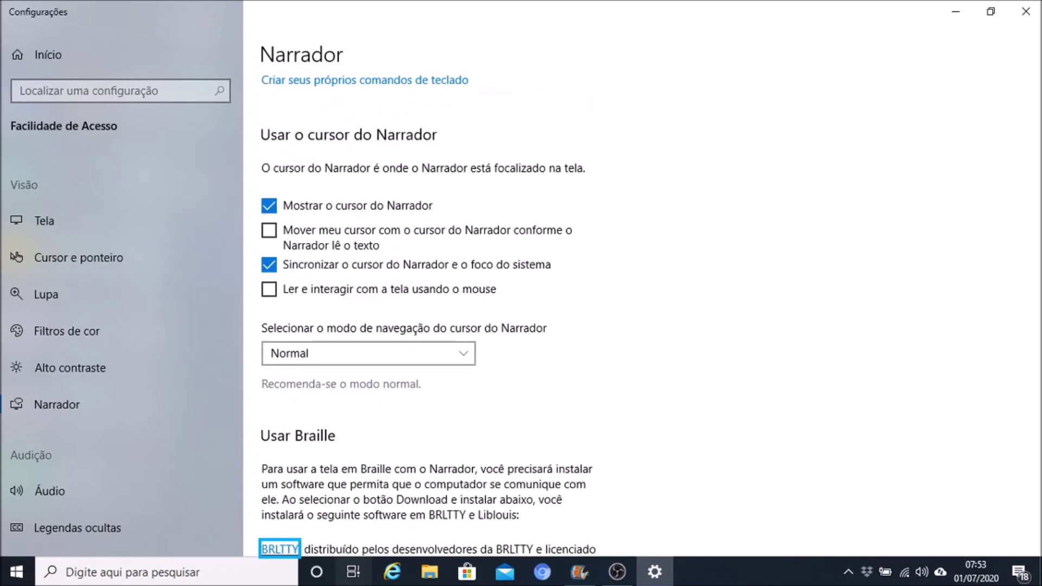